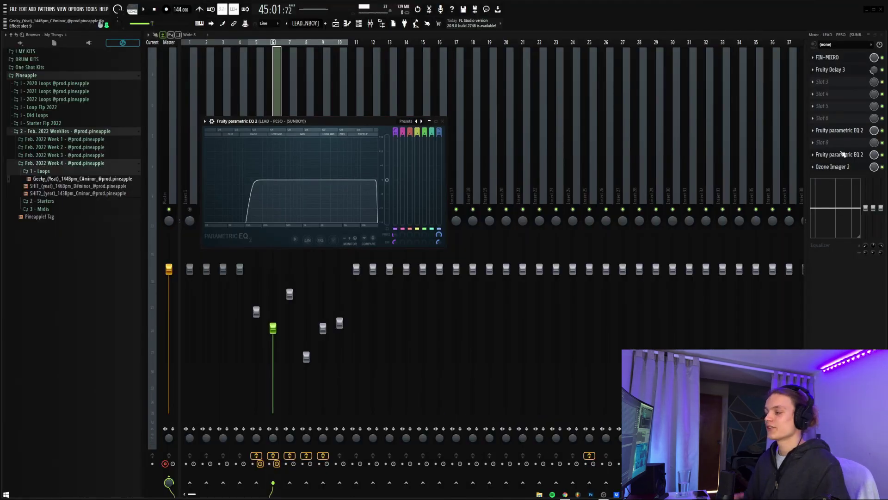
Review the Ozone Imager 2 effect on the LEAD - PESO mixer track and the synth and lead clips in the arrangement
{"action": "left_click", "coordinate": [837, 166]}
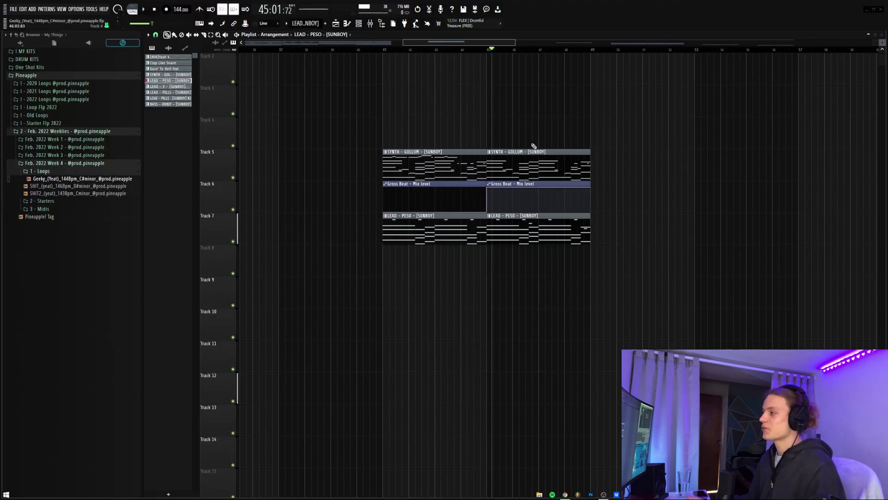
{"action": "left_click_drag", "start_coordinate": [449, 127], "coordinate": [448, 154]}
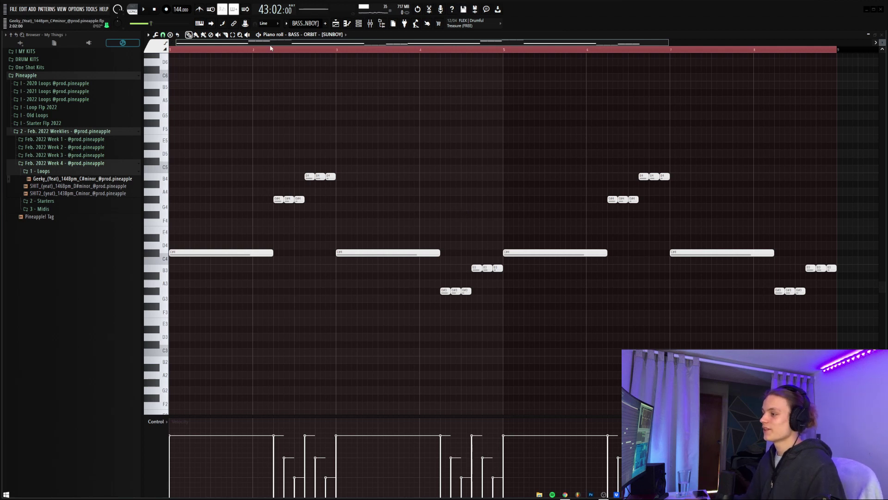
Examine the repeated notes and descending velocities of BASS - ORBIT and the melody of LEAD - PILLS #2 in the piano roll
{"action": "scroll", "coordinate": [272, 50], "scroll_direction": "up", "scroll_amount": 3}
{"action": "left_click_drag", "start_coordinate": [279, 43], "coordinate": [241, 42]}
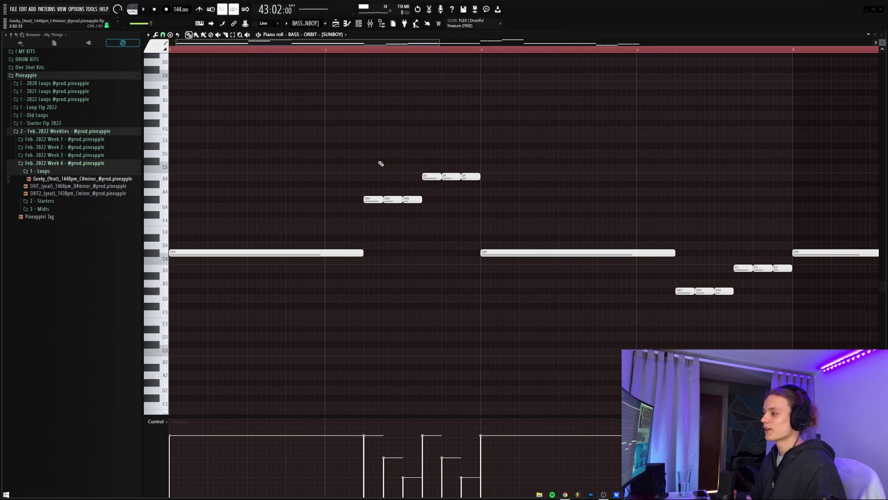
{"action": "left_click_drag", "start_coordinate": [348, 199], "coordinate": [427, 208]}
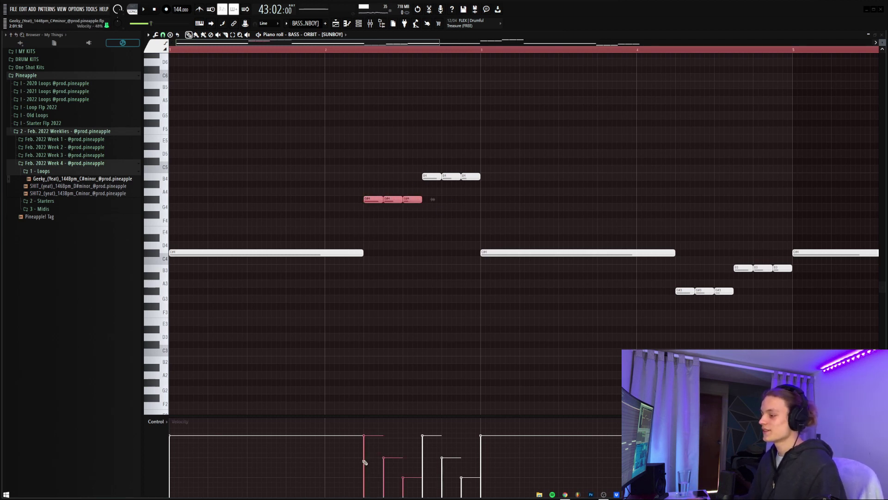
{"action": "left_click_drag", "start_coordinate": [370, 417], "coordinate": [358, 328]}
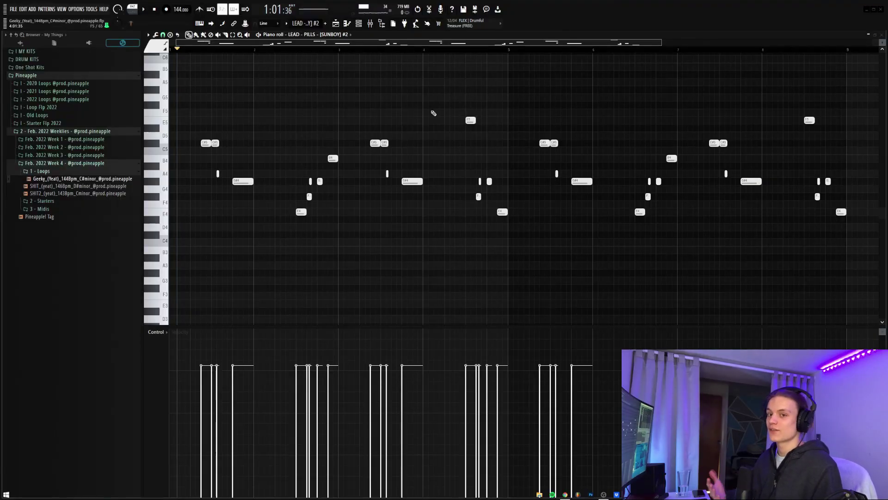
{"action": "scroll", "coordinate": [220, 46], "scroll_direction": "up", "scroll_amount": 8}
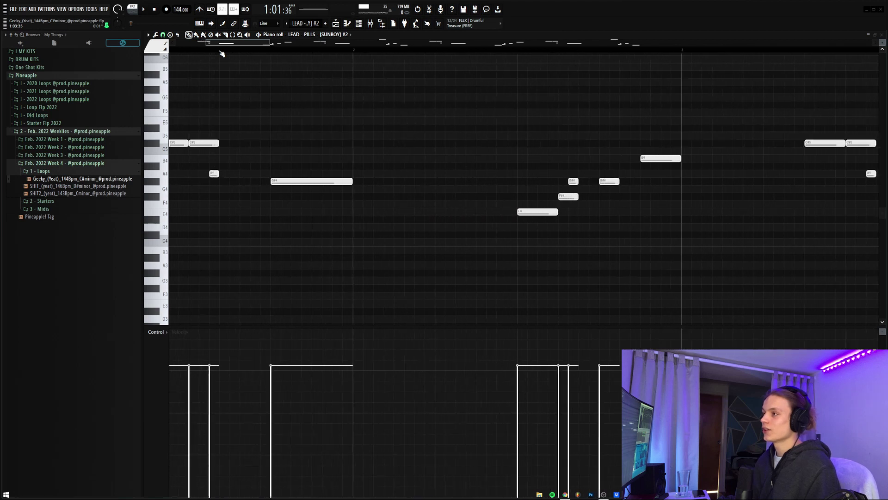
{"action": "left_click_drag", "start_coordinate": [220, 46], "coordinate": [77, 48]}
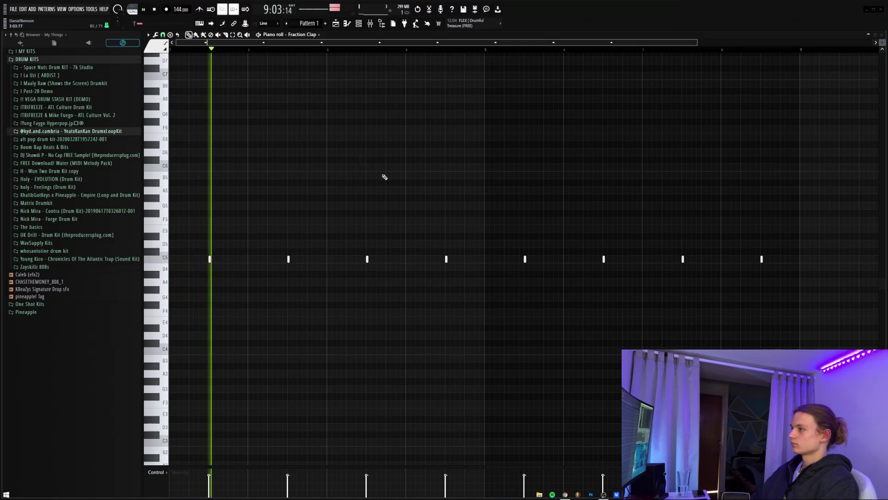
Open Goin' To Hell Hat in the piano roll and draw a first-bar rhythm of C5 and A4 hits ending in a short C5 roll
{"action": "left_click", "coordinate": [359, 23]}
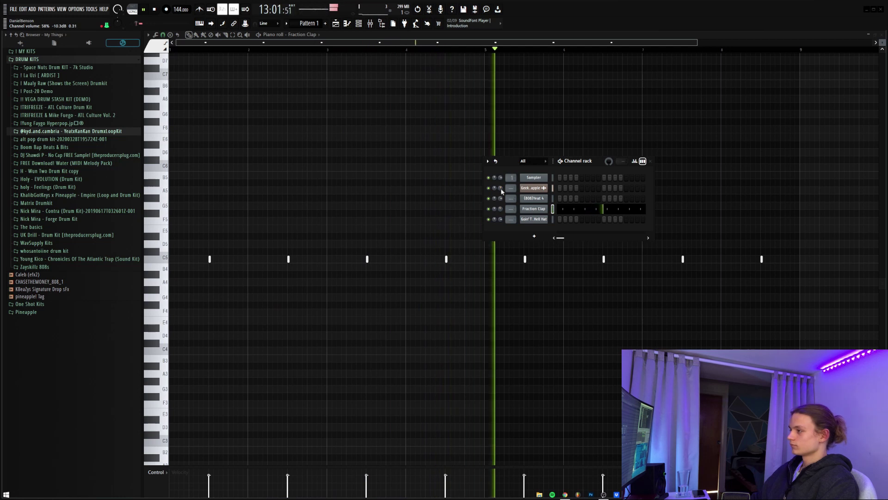
{"action": "scroll", "coordinate": [501, 190], "scroll_direction": "up", "scroll_amount": 1}
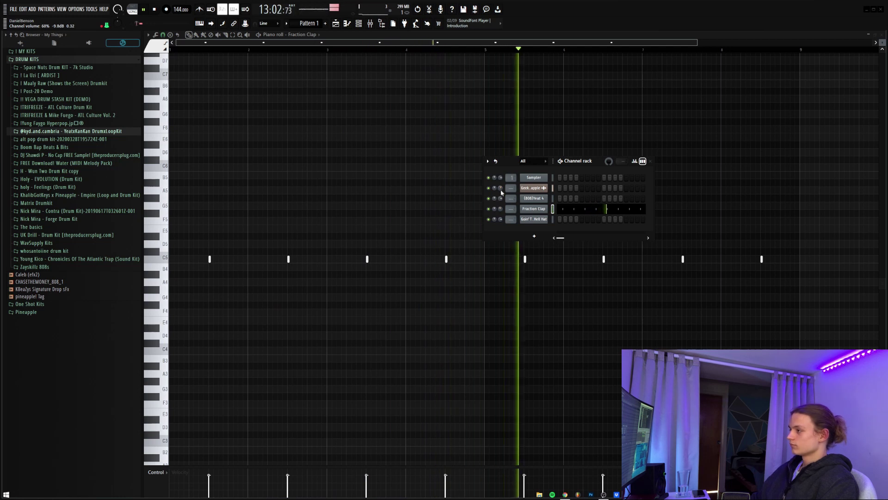
{"action": "right_click", "coordinate": [532, 219]}
{"action": "left_click", "coordinate": [569, 219]}
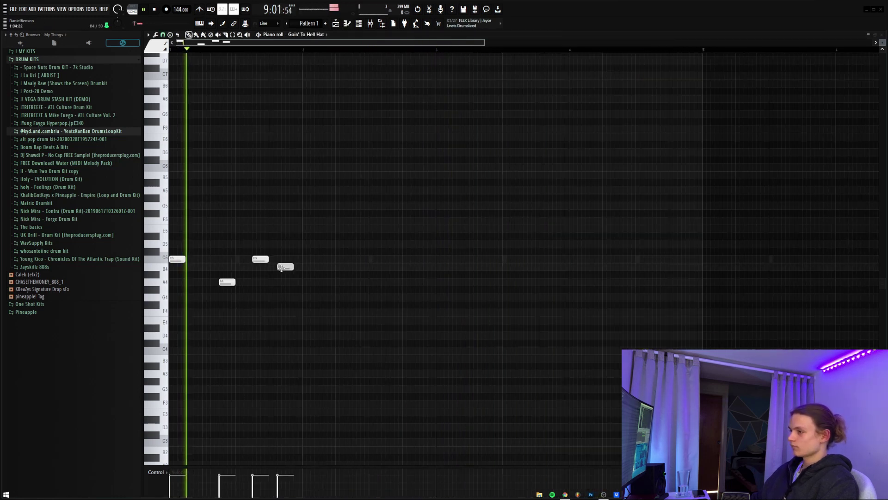
{"action": "right_click", "coordinate": [287, 266]}
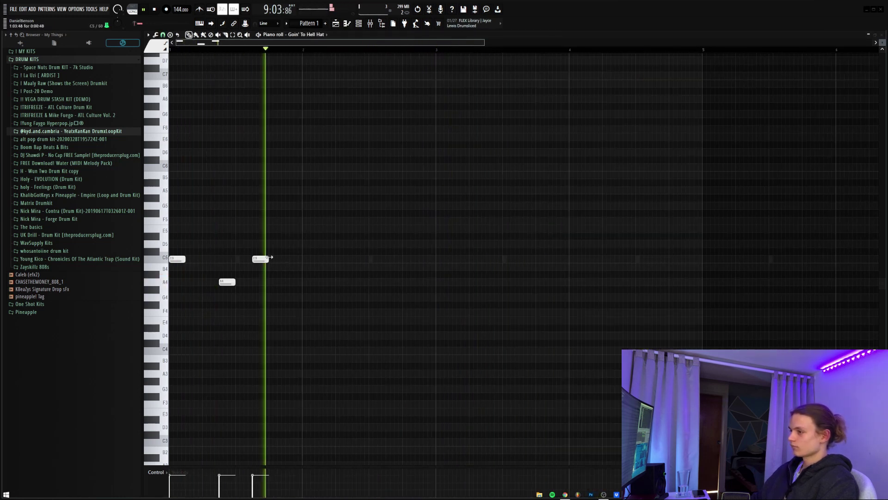
{"action": "right_click", "coordinate": [274, 259]}
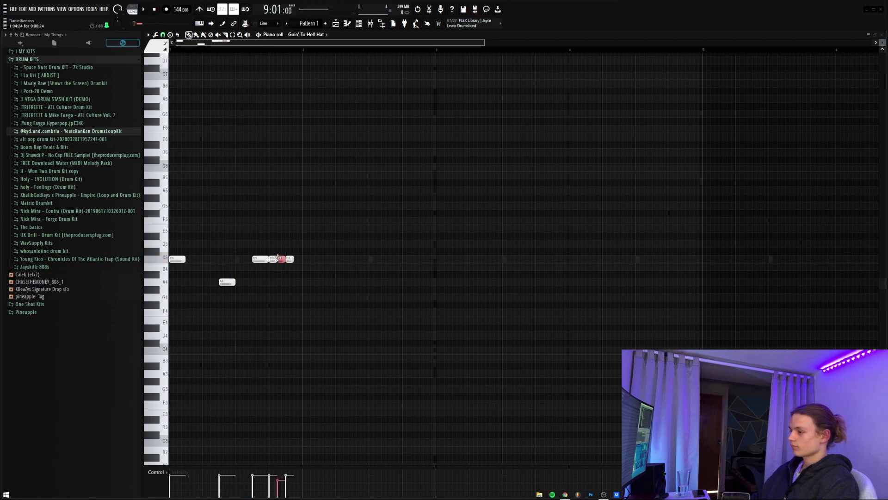
{"action": "key", "text": "space"}
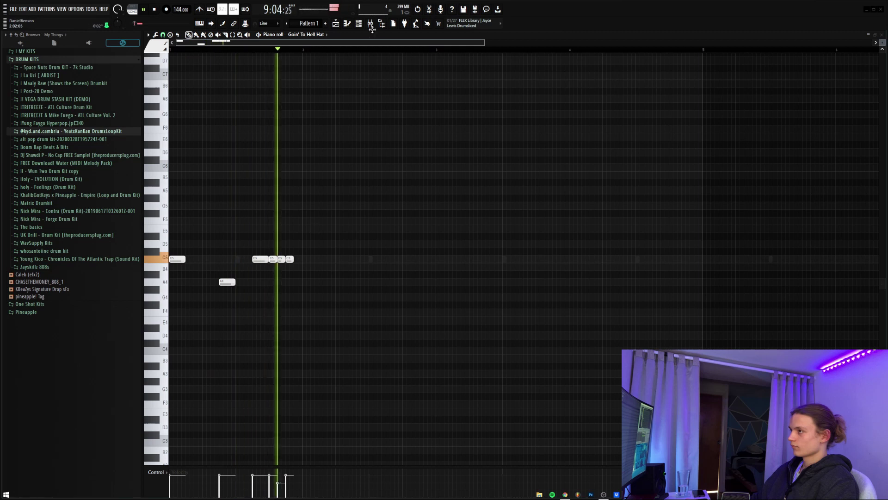
Add a low-velocity D4 hat in bar 1 and continue the C5 and A4 rhythm with short rolls through bar 2
{"action": "left_click", "coordinate": [359, 24]}
{"action": "key", "text": "space"}
{"action": "left_click_drag", "start_coordinate": [284, 210], "coordinate": [301, 223]}
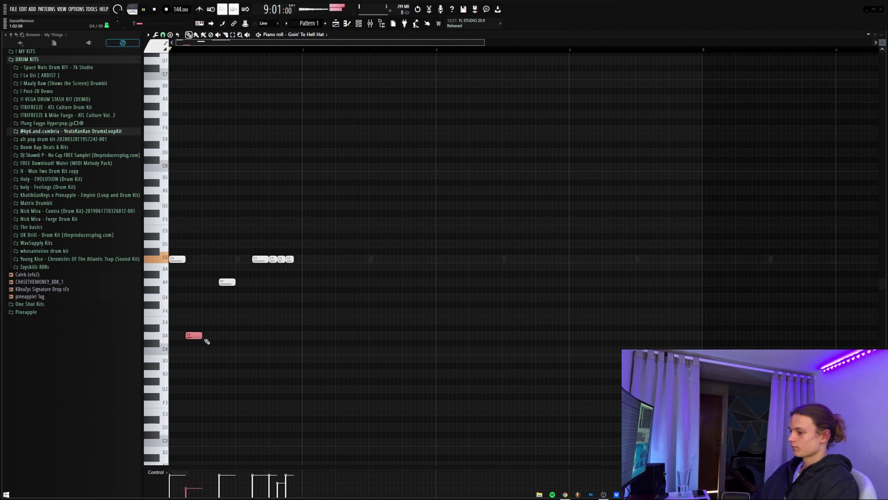
{"action": "left_click_drag", "start_coordinate": [293, 325], "coordinate": [278, 334]}
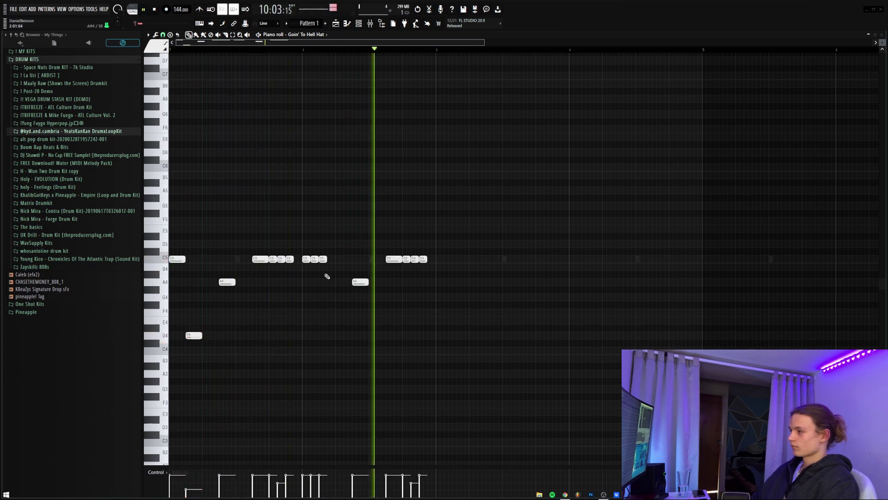
Duplicate the two-bar hat pattern into bars 3 and 4, and add low A3 and B3 hits there
{"action": "key", "text": "ctrl+a"}
{"action": "key", "text": "ctrl+b"}
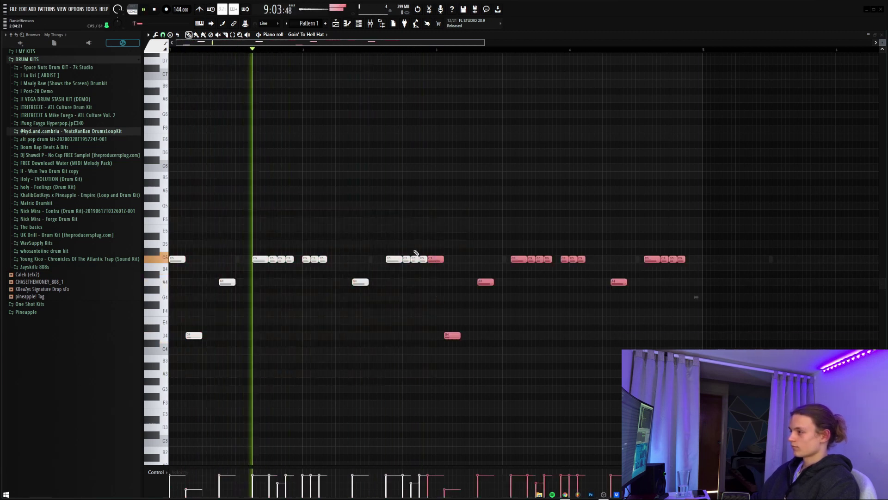
{"action": "left_click", "coordinate": [371, 301], "text": "ctrl"}
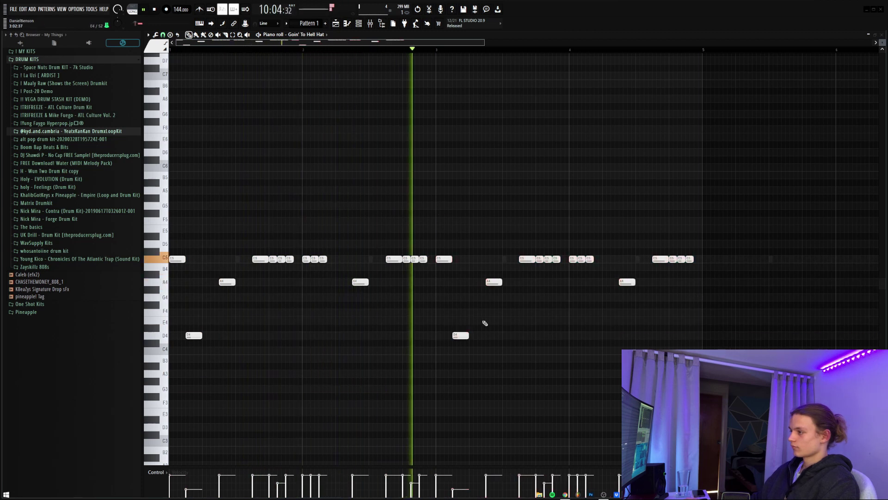
{"action": "left_click", "coordinate": [553, 373]}
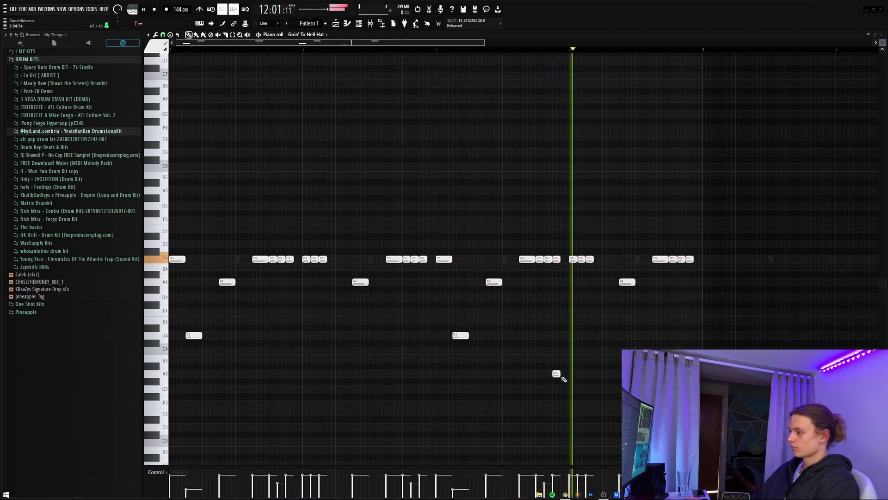
Duplicate the four-bar hat pattern into bars 5 to 8 and align the copy with the bar lines
{"action": "key", "text": "ctrl+a"}
{"action": "key", "text": "ctrl+b"}
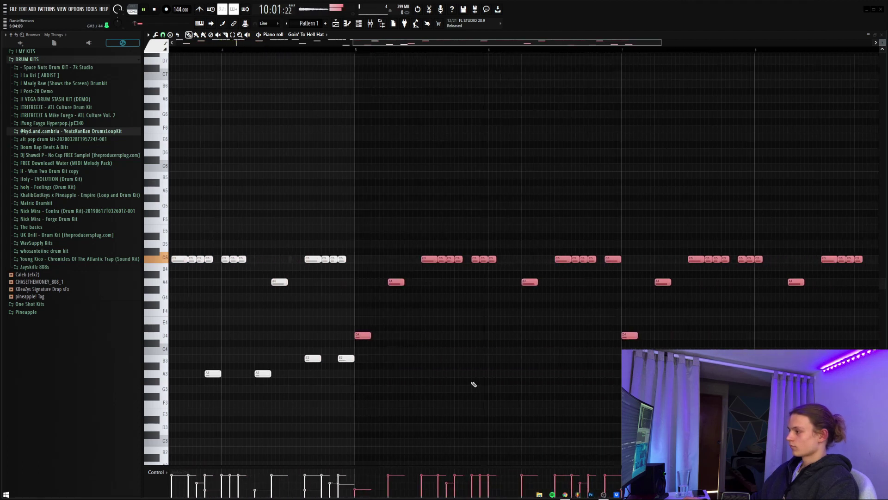
{"action": "key", "text": "ctrl+d"}
{"action": "scroll", "coordinate": [325, 44], "scroll_direction": "down", "scroll_amount": 5}
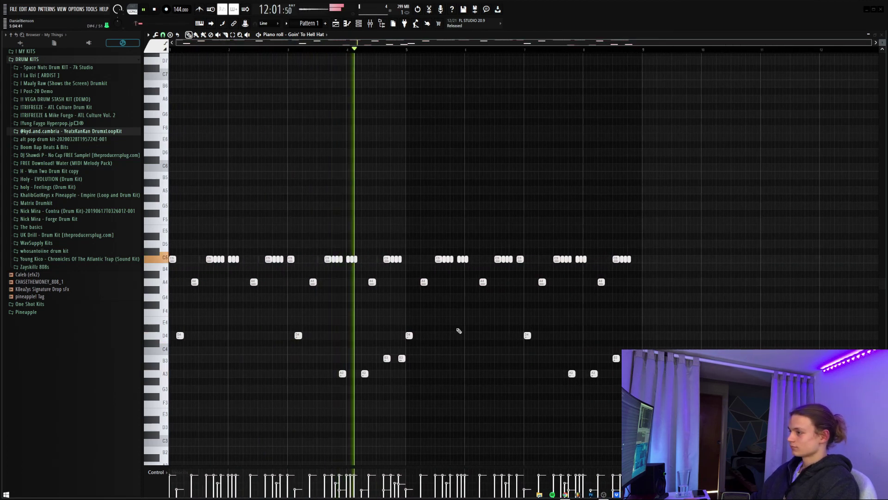
{"action": "left_click_drag", "start_coordinate": [726, 224], "coordinate": [413, 426]}
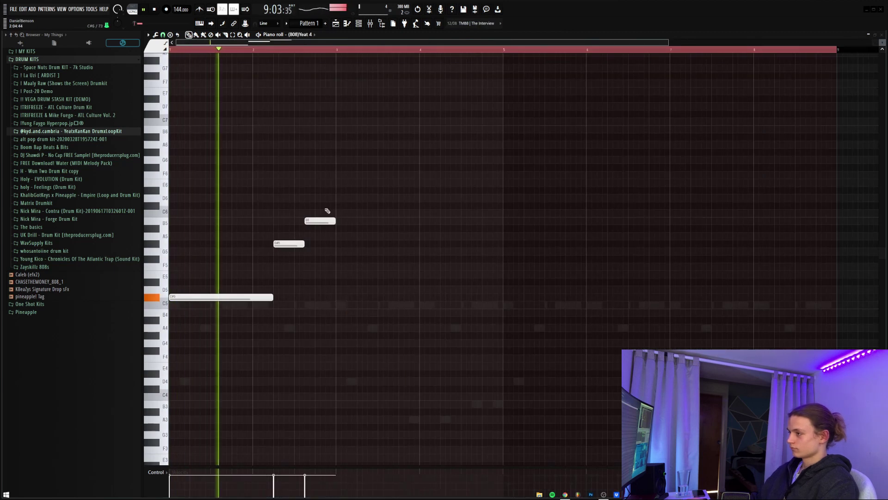
Lower the last (808)Yeat 4 note an octave to B4 and split the opening C#5 into a short note and a longer one
{"action": "left_click_drag", "start_coordinate": [325, 209], "coordinate": [350, 244]}
{"action": "key", "text": "ctrl+Down"}
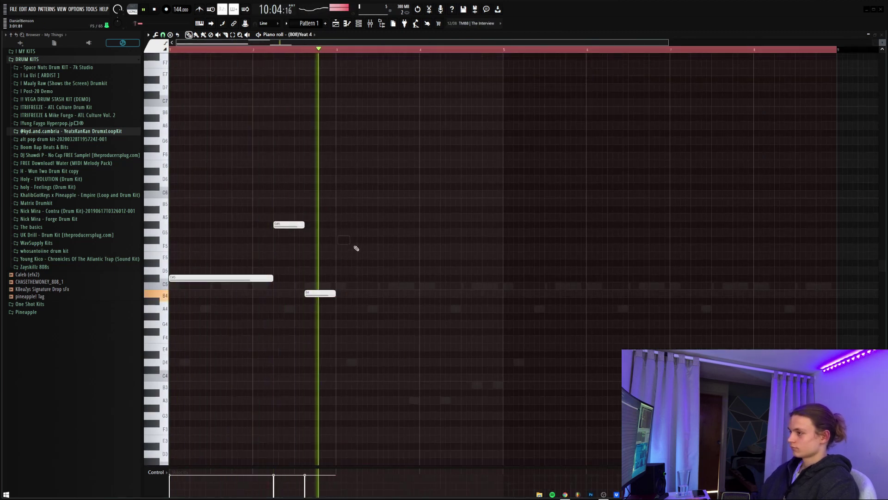
{"action": "left_click", "coordinate": [292, 248]}
{"action": "key", "text": "space"}
{"action": "mouse_move", "coordinate": [273, 278]}
{"action": "left_mouse_down"}
{"action": "mouse_move", "coordinate": [254, 278]}
{"action": "mouse_move", "coordinate": [273, 278]}
{"action": "left_mouse_up"}
{"action": "left_click", "coordinate": [202, 278]}
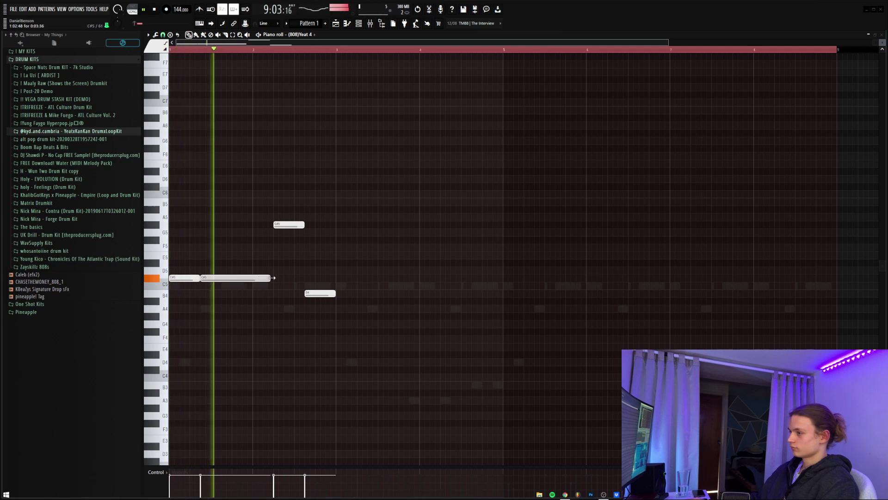
Duplicate the two-bar 808 phrase so it repeats in bars 3 and 4
{"action": "key", "text": "ctrl+a"}
{"action": "key", "text": "ctrl+b"}
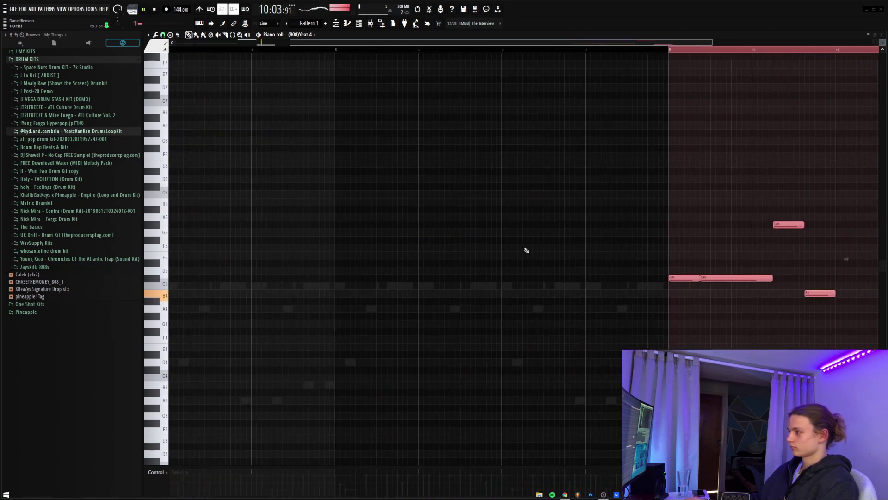
{"action": "key", "text": "space"}
{"action": "key", "text": "space"}
{"action": "key", "text": "Delete"}
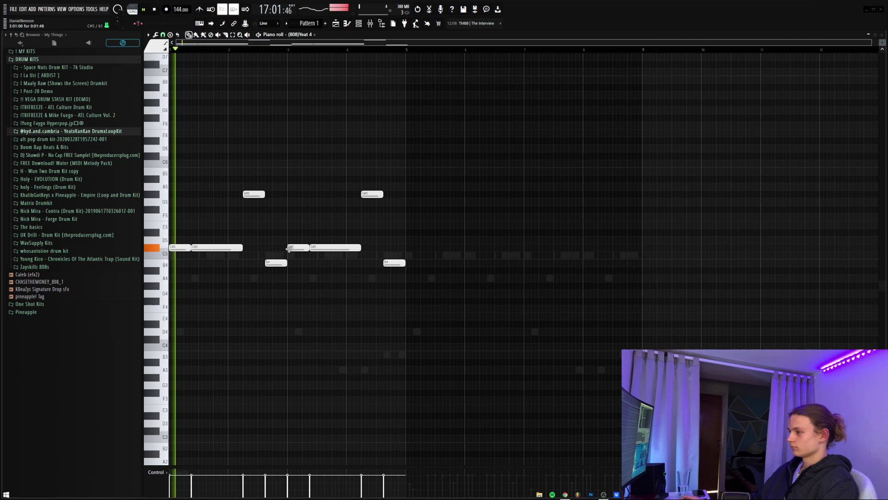
{"action": "left_click", "coordinate": [283, 285]}
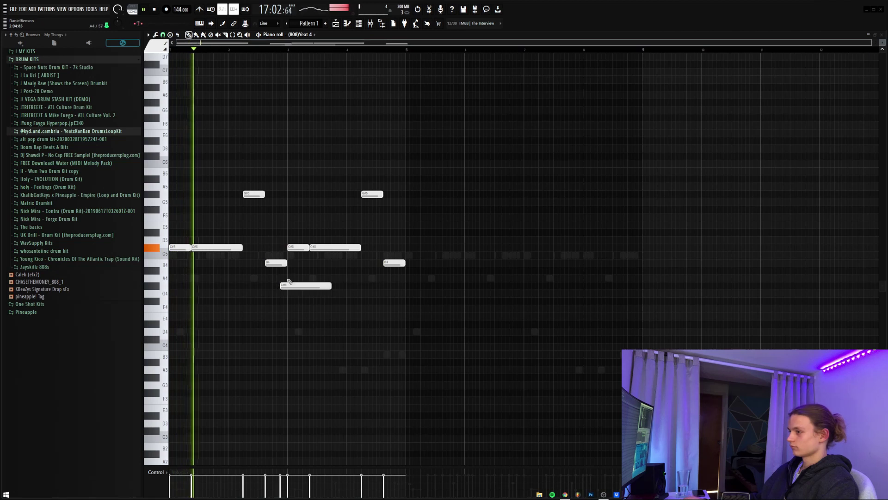
{"action": "right_click", "coordinate": [283, 285]}
Shorten the longer C#5 in the second 808 phrase and add a separate short C#5 directly before the G#5
{"action": "key", "text": "F6"}
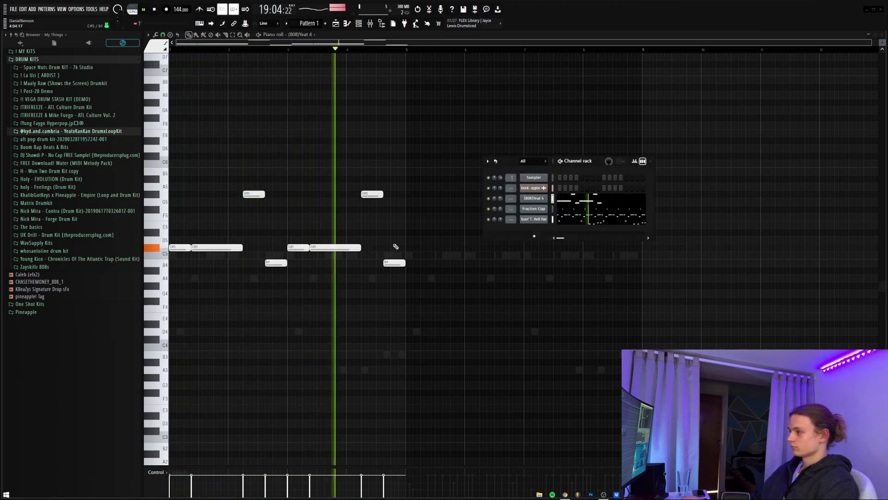
{"action": "key", "text": "F6"}
{"action": "key", "text": "space"}
{"action": "left_click", "coordinate": [457, 254]}
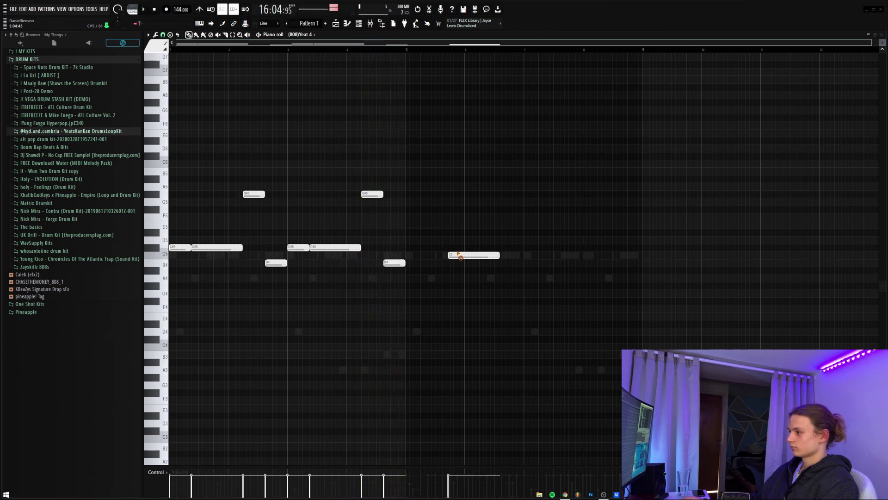
{"action": "mouse_move", "coordinate": [360, 247]}
{"action": "left_mouse_down"}
{"action": "mouse_move", "coordinate": [338, 247]}
{"action": "mouse_move", "coordinate": [360, 248]}
{"action": "left_mouse_up"}
{"action": "left_click", "coordinate": [342, 247]}
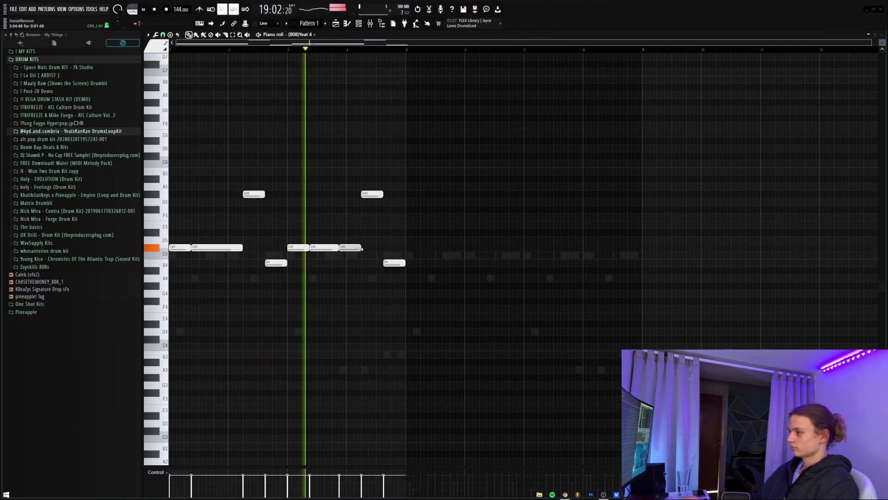
Delete the middle C#5 of the second 808 phrase and lengthen the first C#5 to reach the last one
{"action": "left_click", "coordinate": [389, 240]}
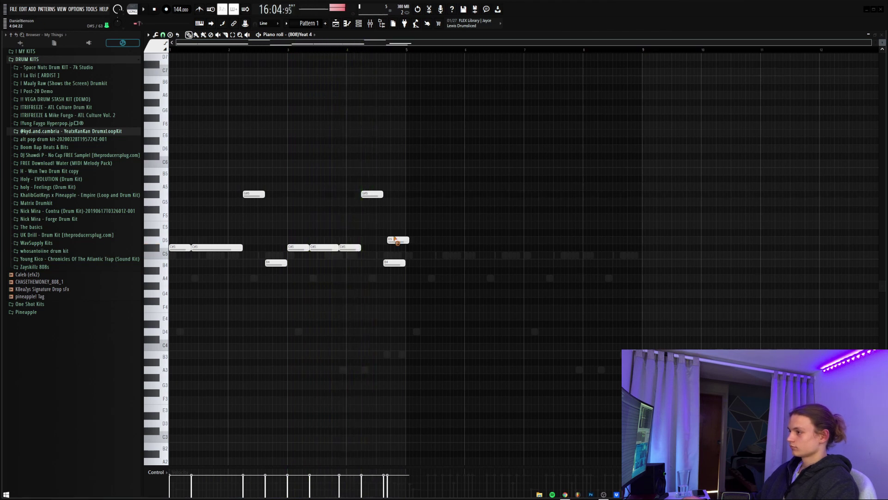
{"action": "right_click", "coordinate": [392, 240]}
{"action": "right_click", "coordinate": [317, 250]}
{"action": "left_click_drag", "start_coordinate": [309, 248], "coordinate": [338, 248]}
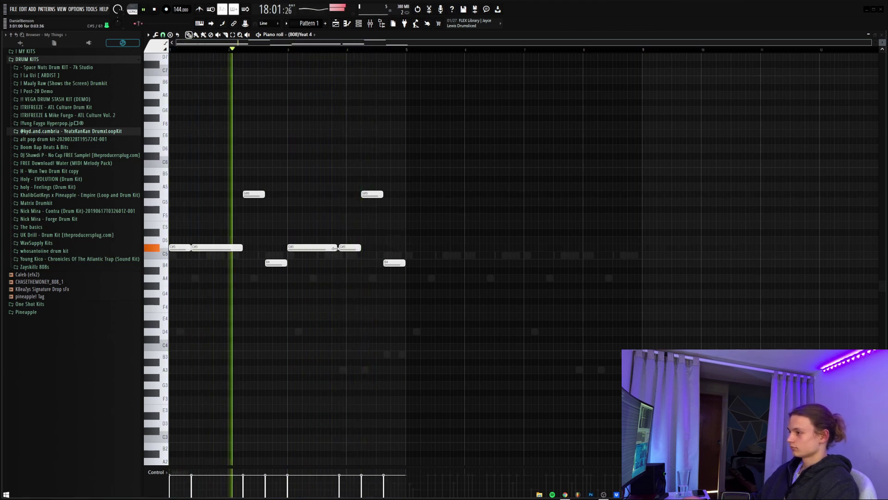
Split the second 808 phrase's final B4 into two shorter hits and raise the first one an octave
{"action": "left_click", "coordinate": [379, 233]}
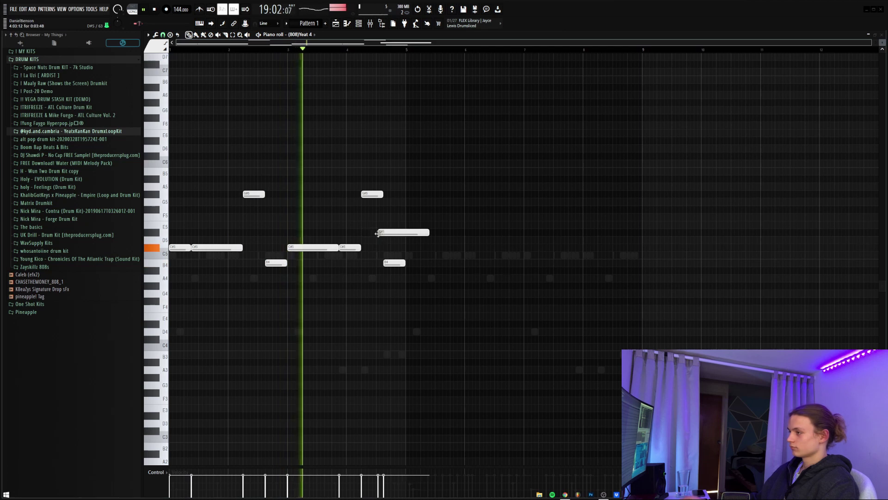
{"action": "right_click", "coordinate": [382, 233]}
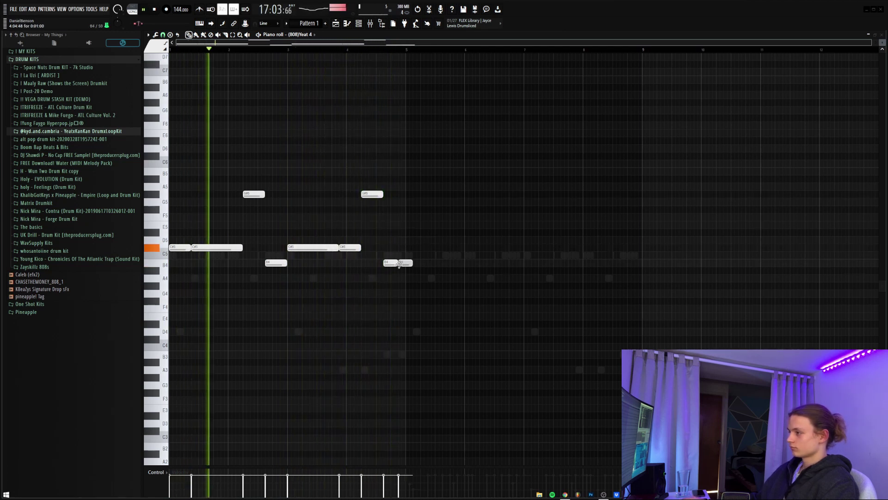
{"action": "left_click", "coordinate": [401, 263]}
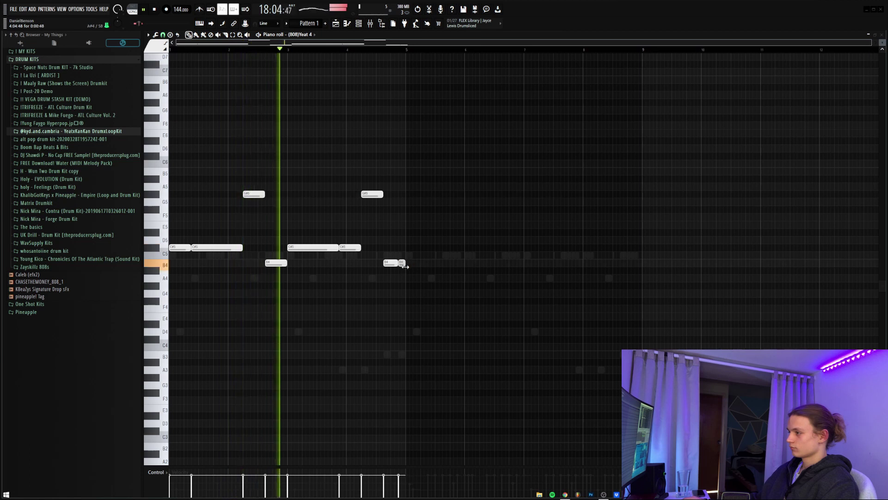
{"action": "left_click", "coordinate": [394, 265], "text": "ctrl"}
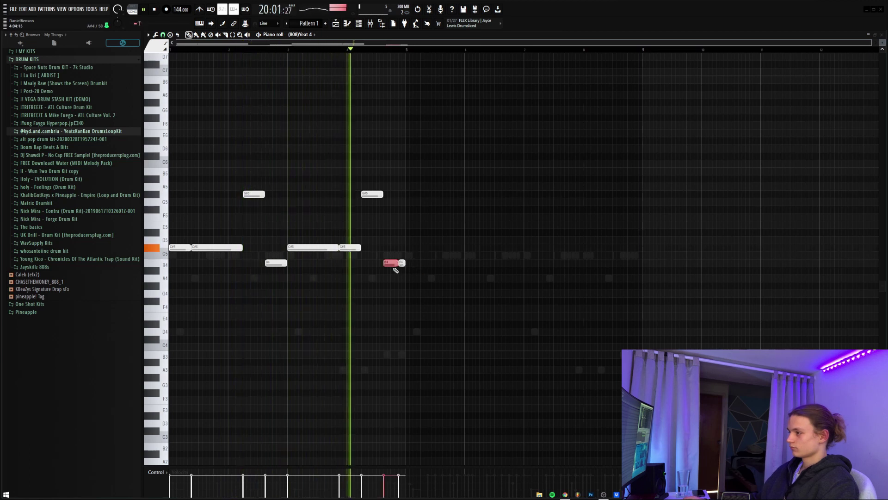
{"action": "key", "text": "ctrl+Up"}
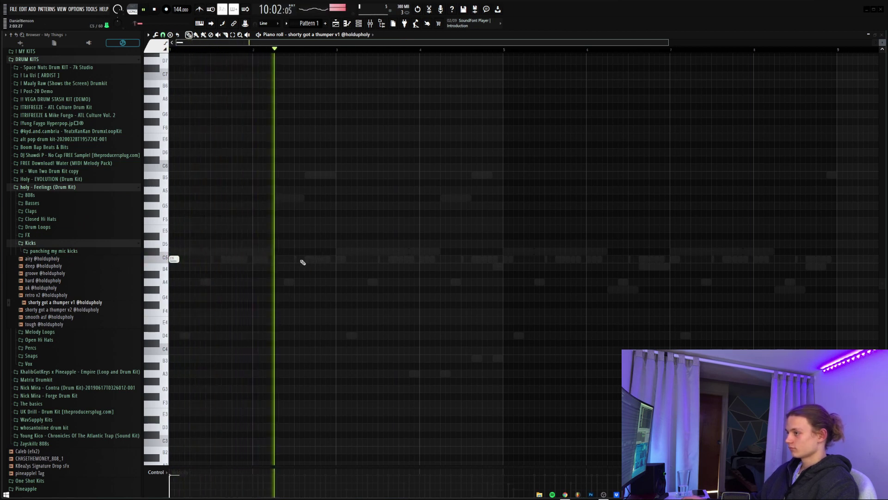
Place C5 kick hits late in bar 2, at the start of bar 3 and late in bar 4
{"action": "key", "text": "space"}
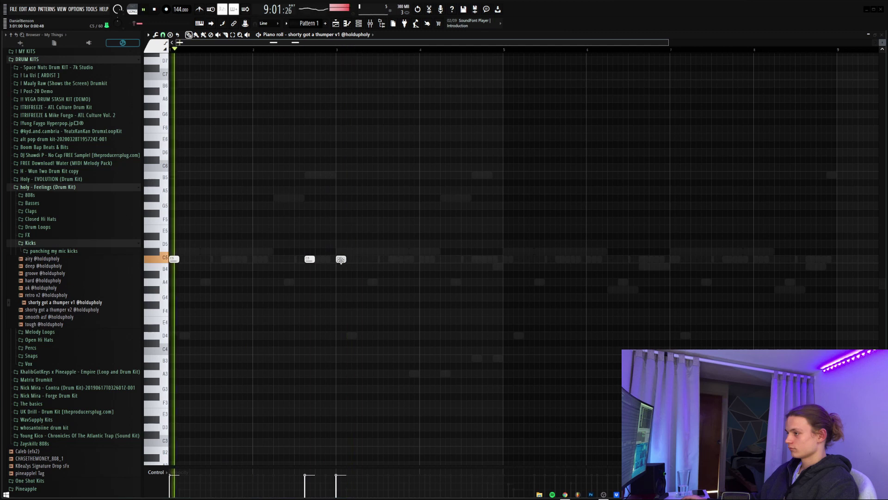
{"action": "right_click", "coordinate": [342, 259]}
{"action": "left_click_drag", "start_coordinate": [367, 241], "coordinate": [86, 299]}
{"action": "left_click_drag", "start_coordinate": [504, 248], "coordinate": [345, 266]}
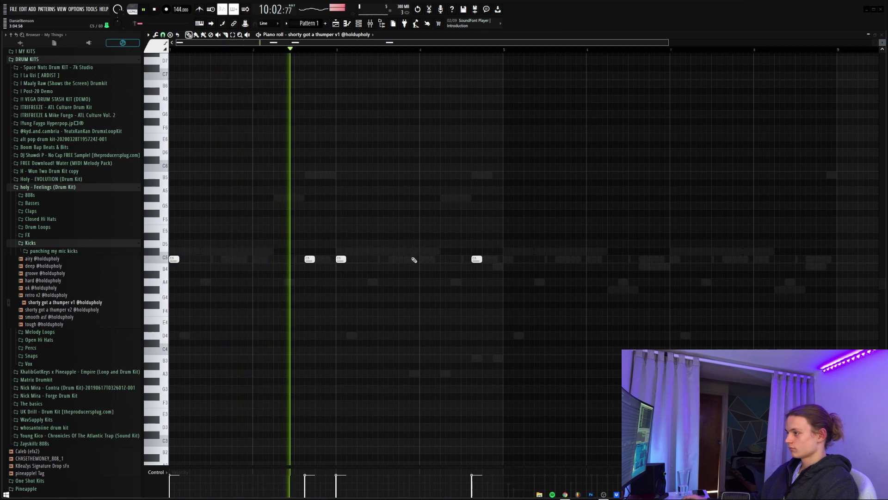
Add an extra C5 kick early in bar 4, ahead of the last kick hit
{"action": "left_click", "coordinate": [430, 251]}
{"action": "right_click", "coordinate": [433, 251]}
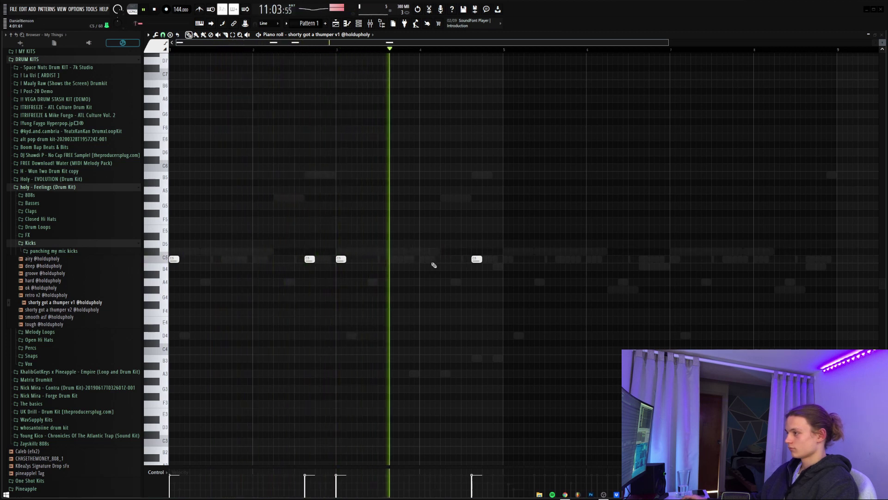
{"action": "left_click", "coordinate": [433, 259]}
{"action": "left_click_drag", "start_coordinate": [433, 259], "coordinate": [435, 228]}
{"action": "right_click", "coordinate": [423, 227]}
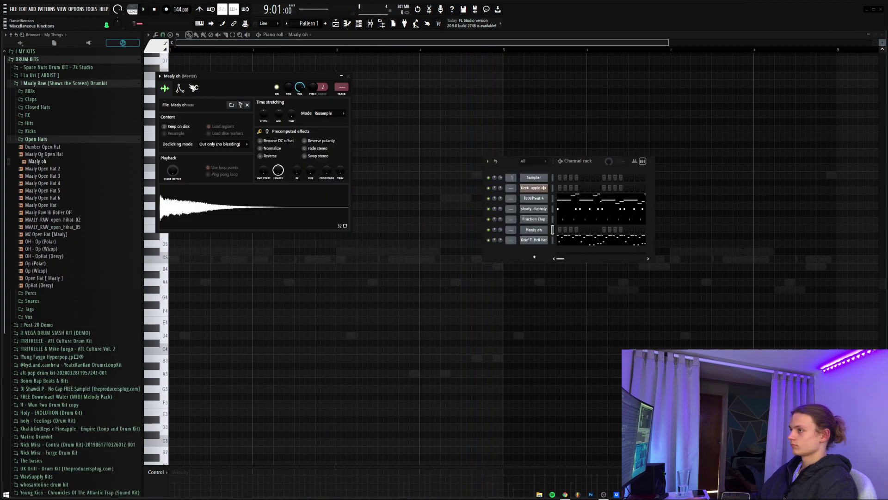
Shape the Maaly oh open hat's volume envelope with a 46% decay time and a lower release
{"action": "left_click", "coordinate": [180, 88]}
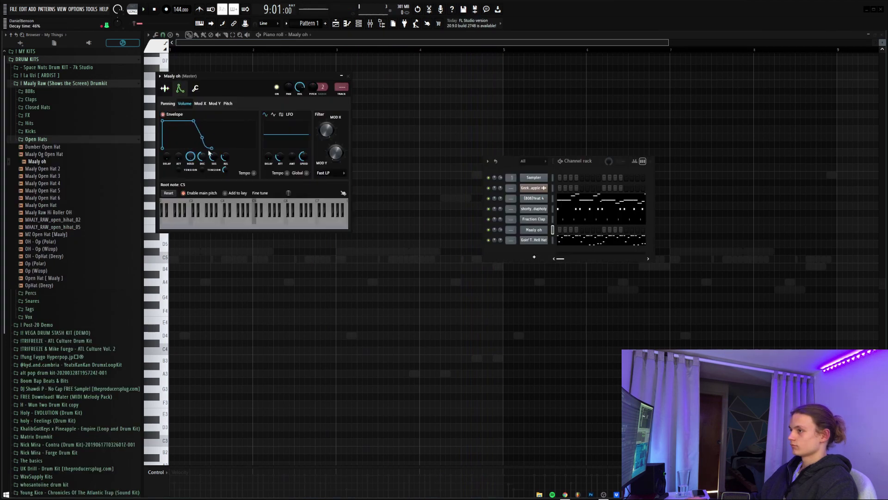
{"action": "left_click_drag", "start_coordinate": [225, 157], "coordinate": [227, 183]}
{"action": "left_click", "coordinate": [386, 154]}
{"action": "right_click", "coordinate": [387, 153]}
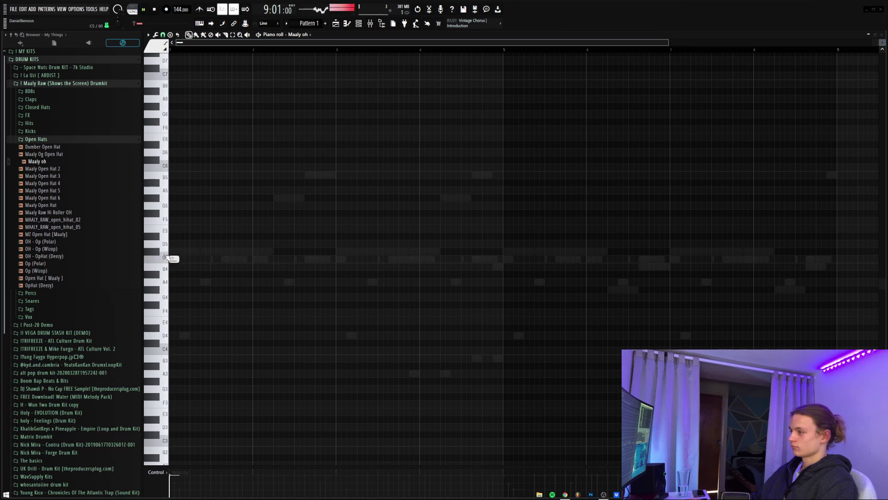
Add a short open hat C5 at the end of bar 4 with a slide note over it, starting at 4:04:48 and lasting 0:00:24
{"action": "key", "text": "space"}
{"action": "left_click", "coordinate": [497, 259]}
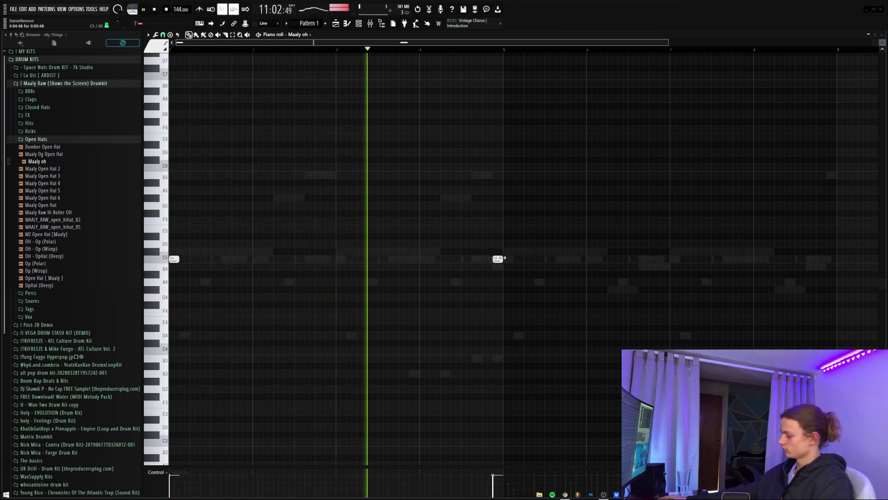
{"action": "left_click_drag", "start_coordinate": [502, 258], "coordinate": [498, 258]}
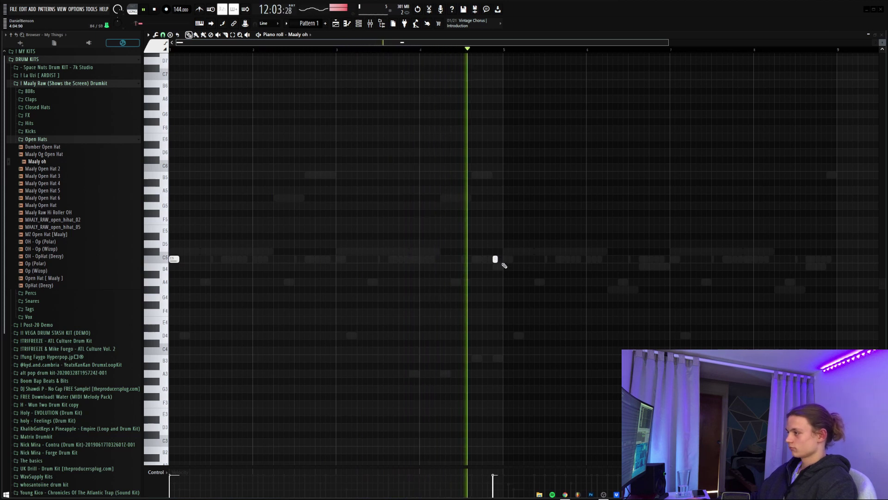
{"action": "double_click", "coordinate": [495, 251]}
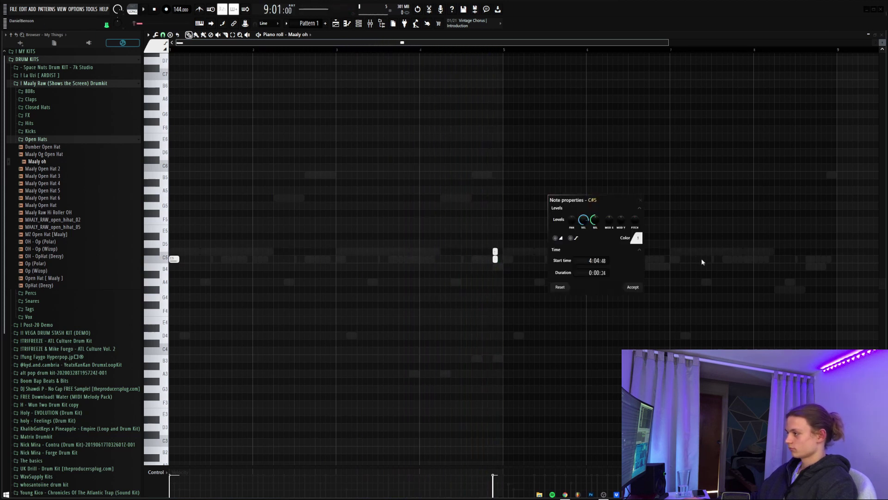
{"action": "left_click", "coordinate": [560, 239]}
{"action": "left_click", "coordinate": [633, 286]}
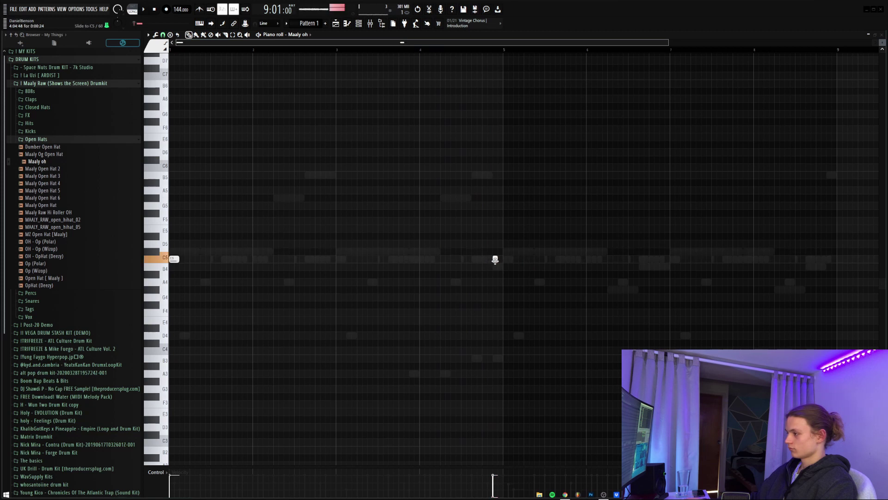
Duplicate the open hat phrase into bars 5 to 8 and lengthen both opening C5 notes to reach the slide notes
{"action": "mouse_move", "coordinate": [520, 246]}
{"action": "left_mouse_down"}
{"action": "mouse_move", "coordinate": [183, 268]}
{"action": "mouse_move", "coordinate": [507, 268]}
{"action": "mouse_move", "coordinate": [510, 258]}
{"action": "left_mouse_up"}
{"action": "key", "text": "ctrl+d"}
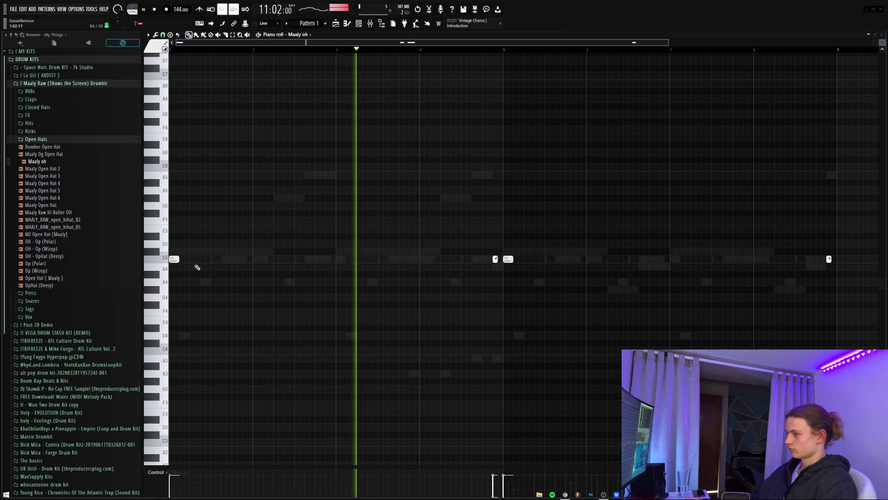
{"action": "left_click_drag", "start_coordinate": [176, 259], "coordinate": [827, 260]}
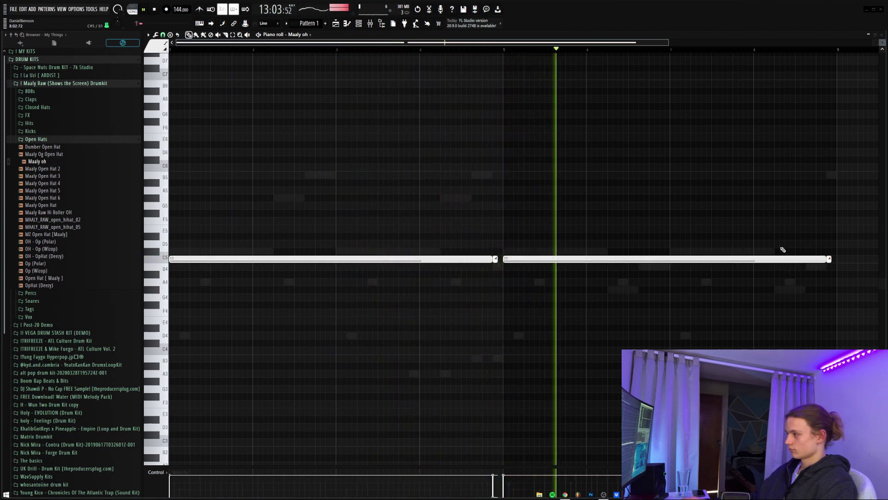
Program two C5 bounce snare hits, a softer one at the end of bar 1 and one early in bar 2
{"action": "key", "text": "F6"}
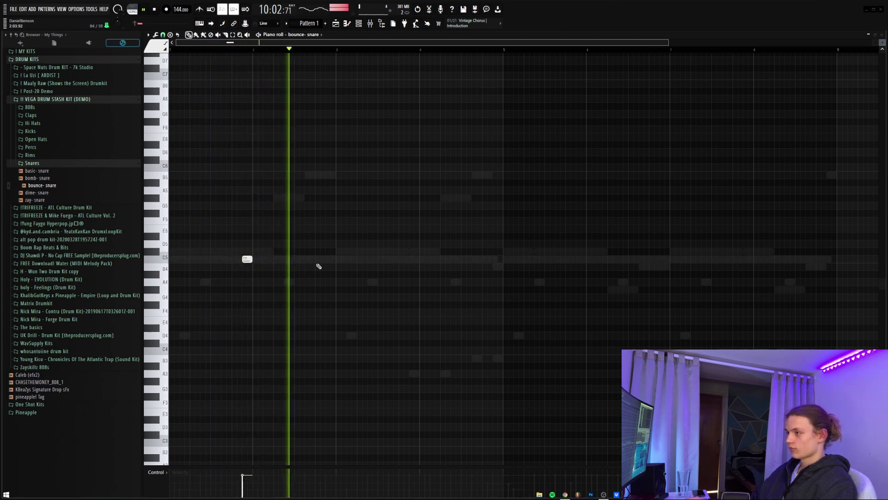
{"action": "left_click", "coordinate": [330, 259]}
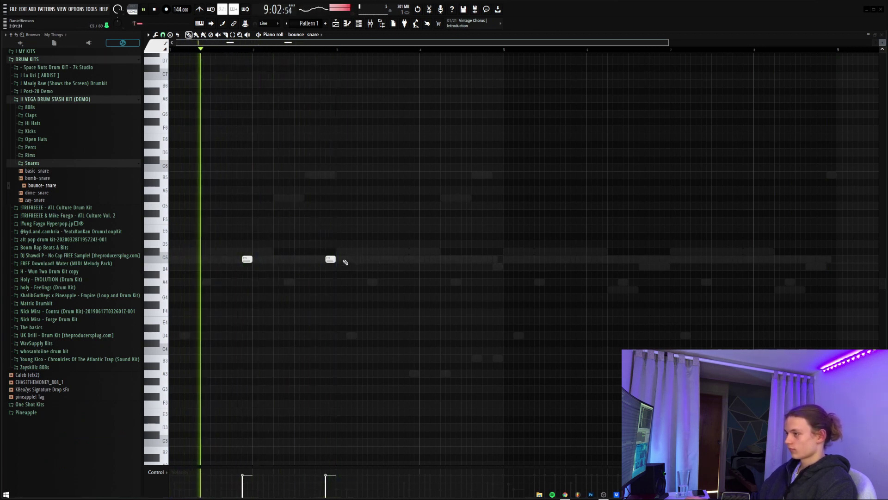
{"action": "key", "text": "space"}
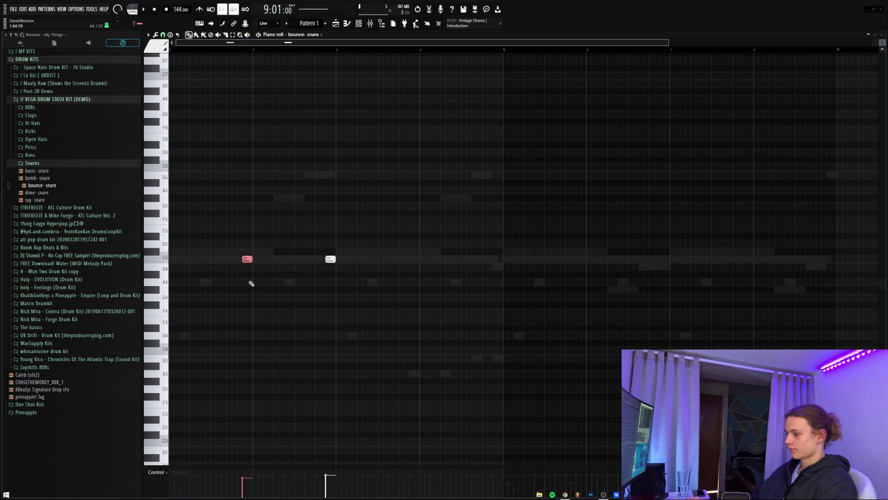
{"action": "left_click", "coordinate": [254, 260]}
{"action": "key", "text": "space"}
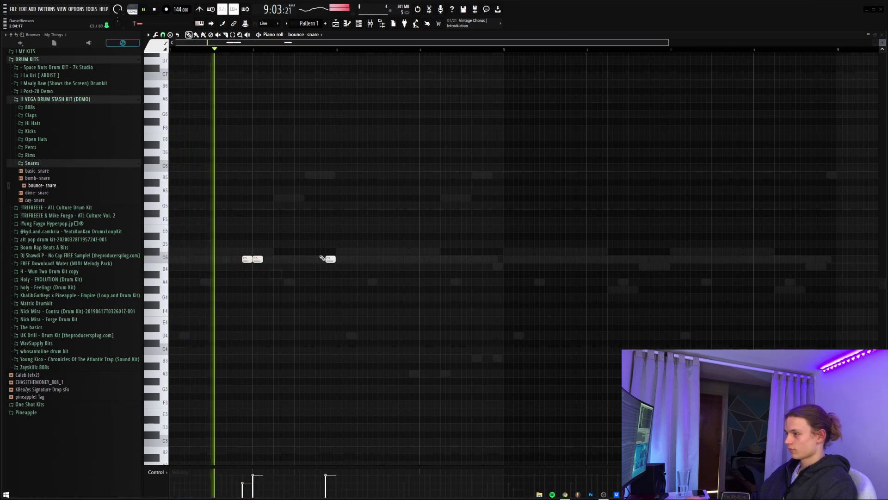
{"action": "right_click", "coordinate": [328, 260]}
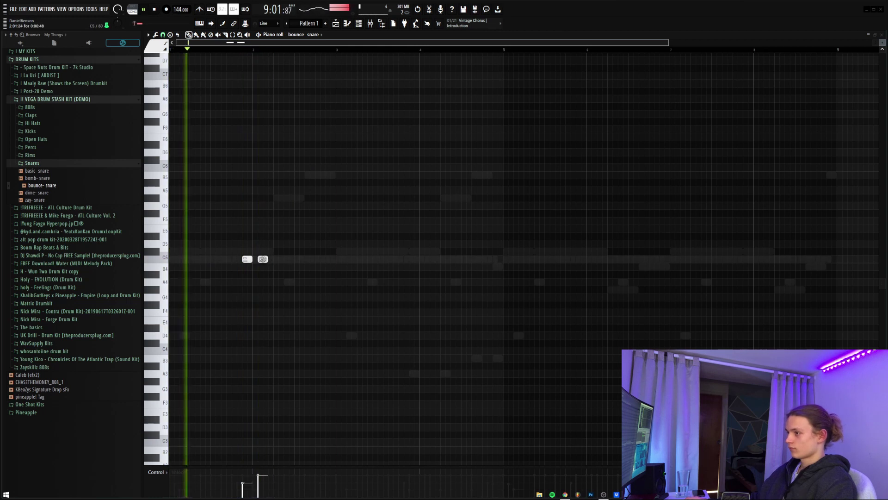
{"action": "left_click_drag", "start_coordinate": [258, 259], "coordinate": [268, 259]}
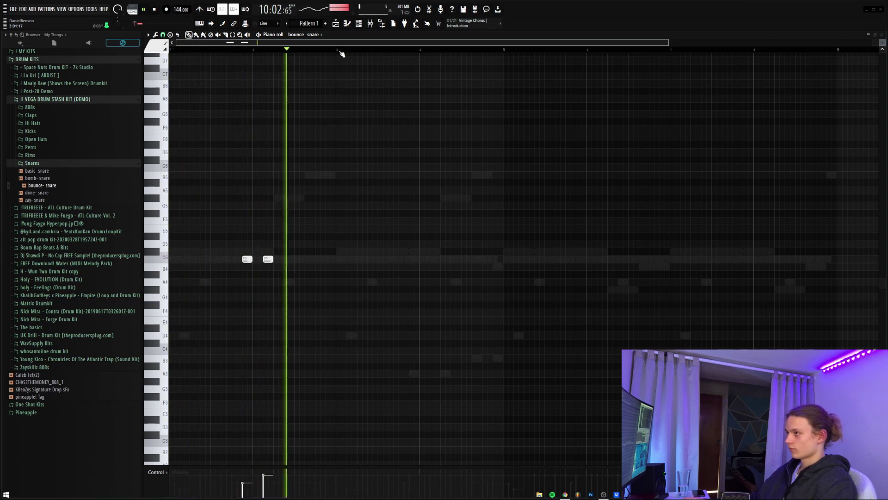
Duplicate the snare phrase into bars 3 and 4, then rework it into two C5 hits, early and late in bar 4
{"action": "left_click_drag", "start_coordinate": [338, 50], "coordinate": [170, 50]}
{"action": "key", "text": "ctrl+b"}
{"action": "right_click", "coordinate": [414, 259]}
{"action": "left_click", "coordinate": [466, 236]}
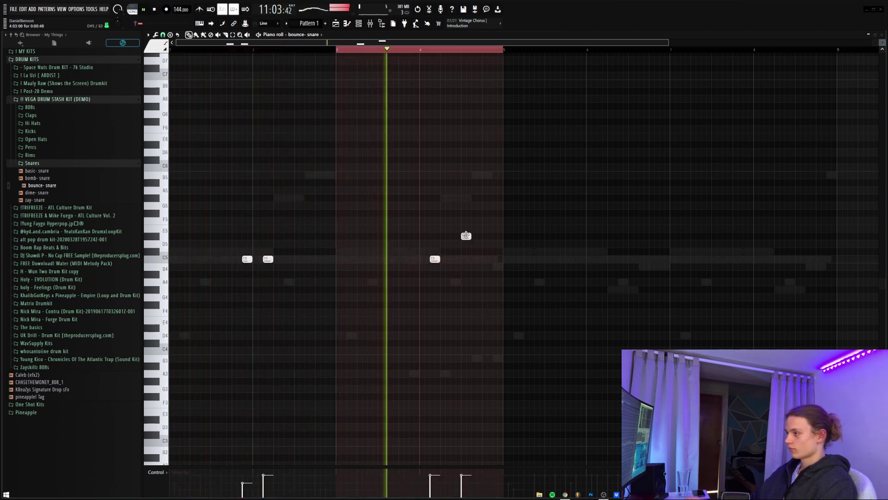
{"action": "right_click", "coordinate": [466, 236]}
{"action": "left_click", "coordinate": [477, 259]}
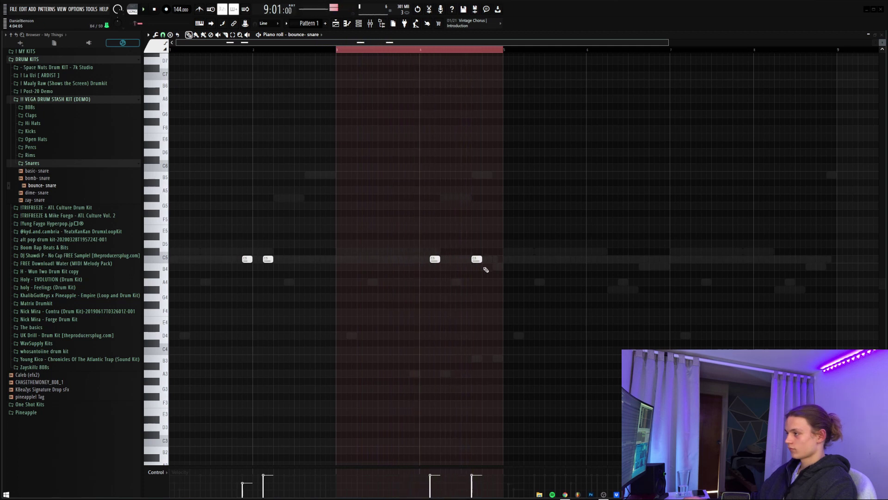
Add three very short B4 snare hits at the end of bar 4 and duplicate the whole snare phrase into bars 5 to 8
{"action": "left_click_drag", "start_coordinate": [490, 266], "coordinate": [486, 267]}
{"action": "left_click", "coordinate": [489, 266]}
{"action": "left_click", "coordinate": [493, 267]}
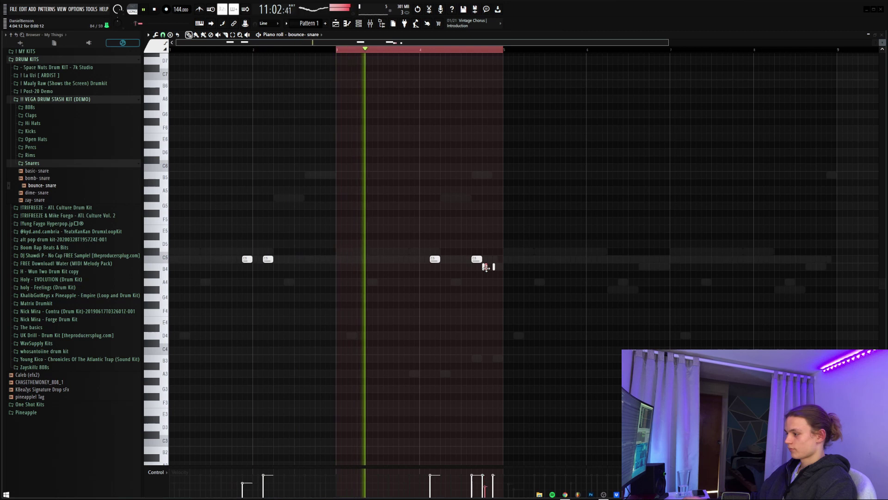
{"action": "key", "text": "ctrl+a"}
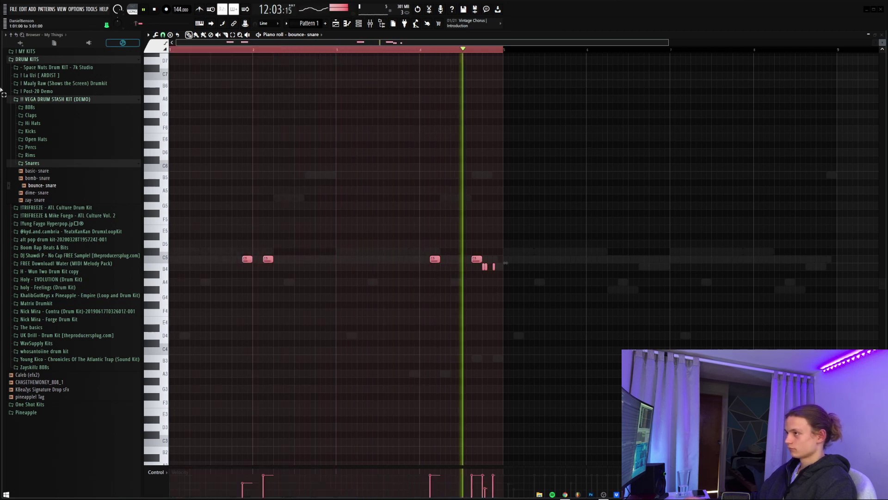
{"action": "key", "text": "ctrl+b"}
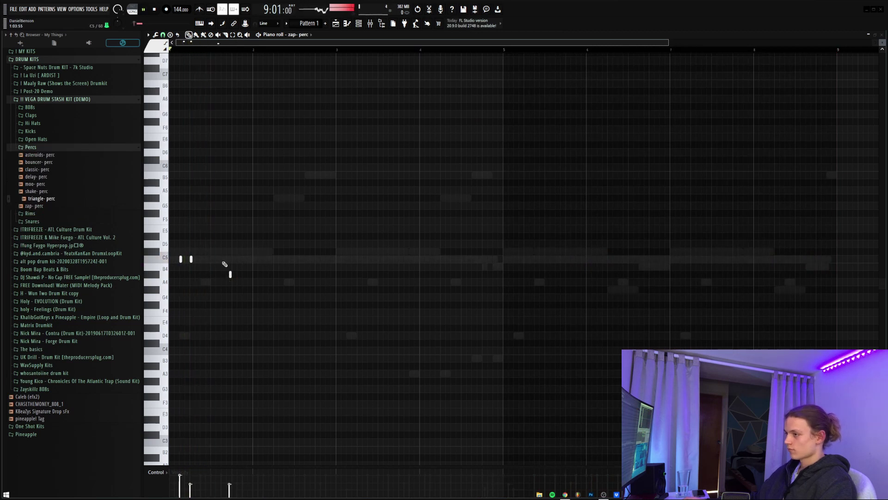
Reduce the zap perc pattern to a C5 hit early in bar 1 and a softer C5 near the end of bar 2
{"action": "right_click", "coordinate": [229, 274]}
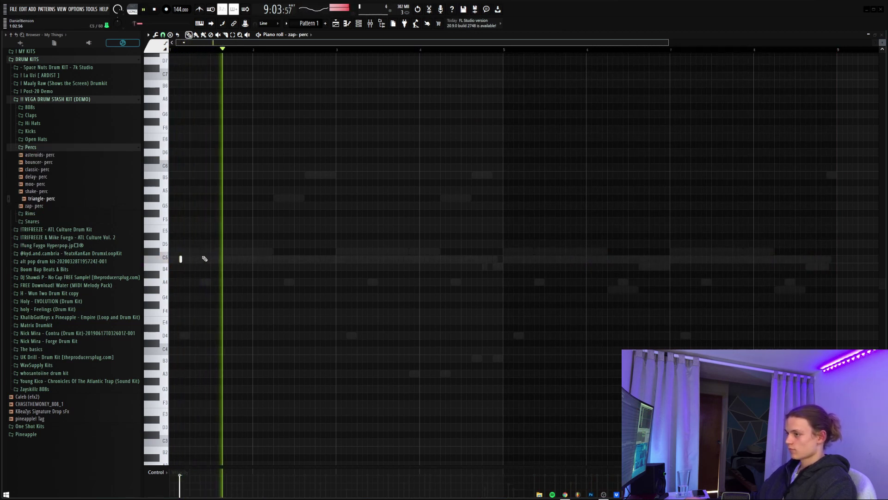
{"action": "left_click", "coordinate": [347, 259]}
{"action": "left_click", "coordinate": [326, 259]}
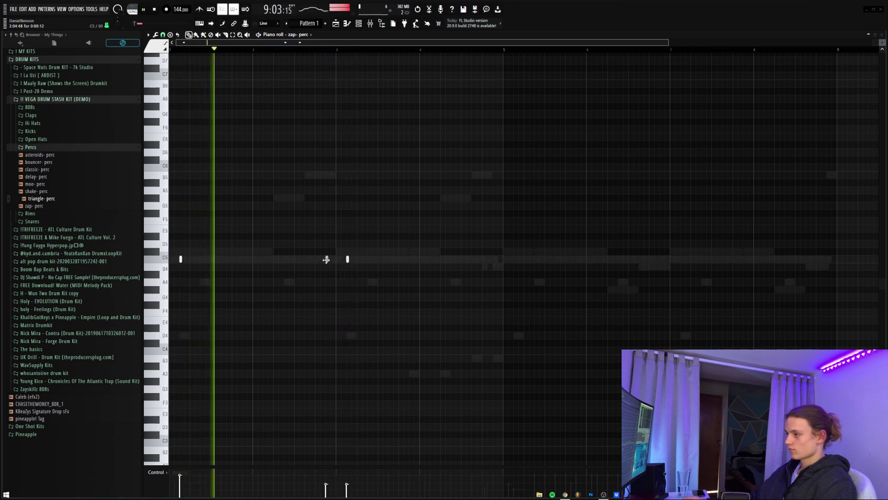
{"action": "left_click", "coordinate": [348, 259], "text": "ctrl"}
{"action": "left_click", "coordinate": [347, 474]}
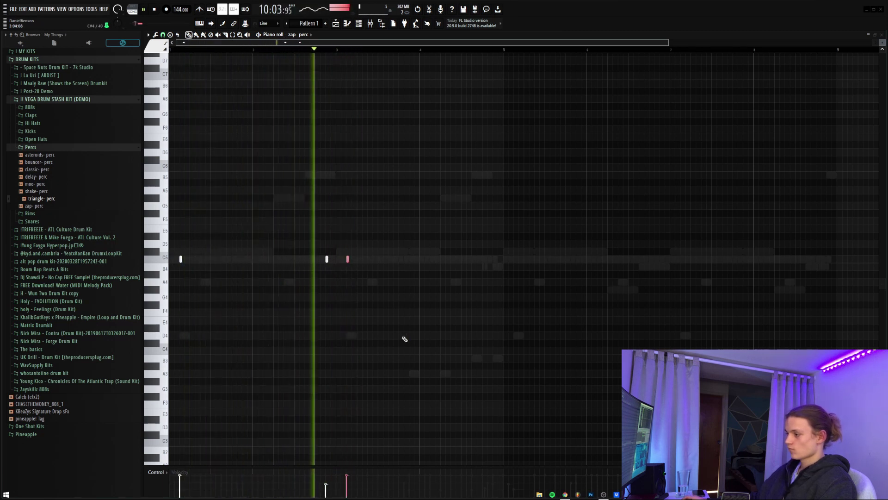
{"action": "left_click", "coordinate": [403, 337], "text": "ctrl"}
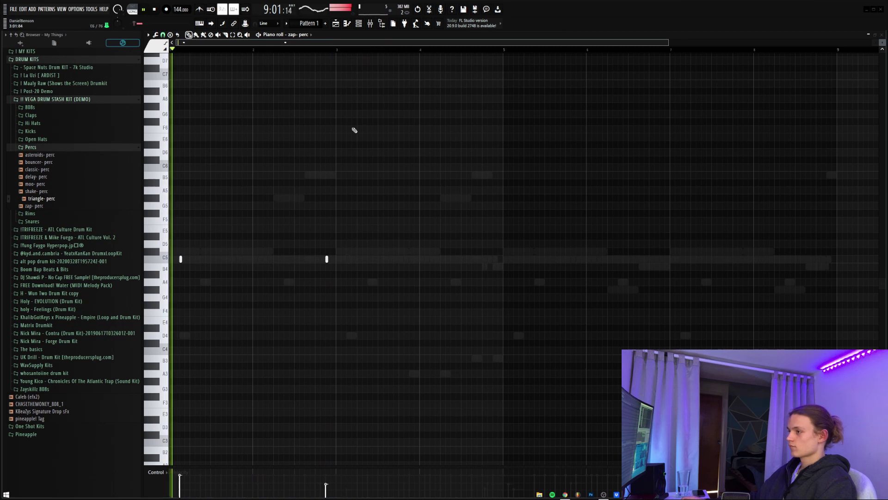
Duplicate the two-bar zap perc phrase so it repeats through bar 8
{"action": "key", "text": "ctrl+a"}
{"action": "key", "text": "ctrl+b"}
{"action": "key", "text": "ctrl+b"}
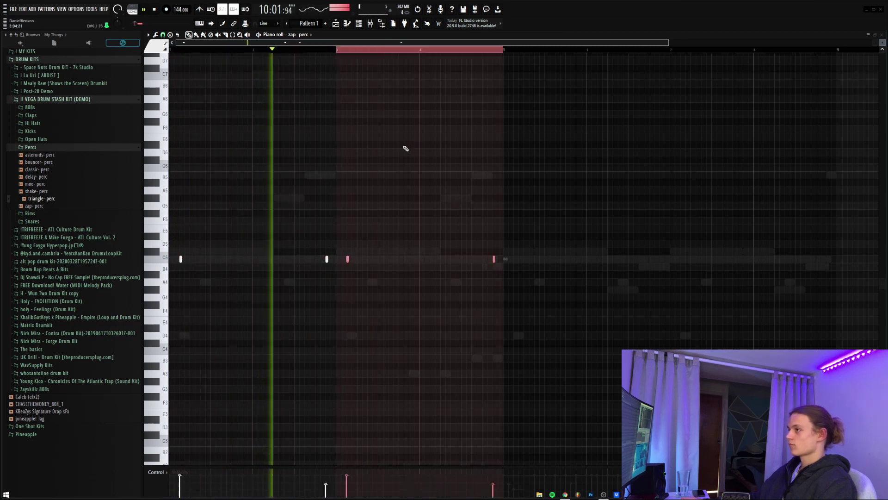
{"action": "key", "text": "ctrl+b"}
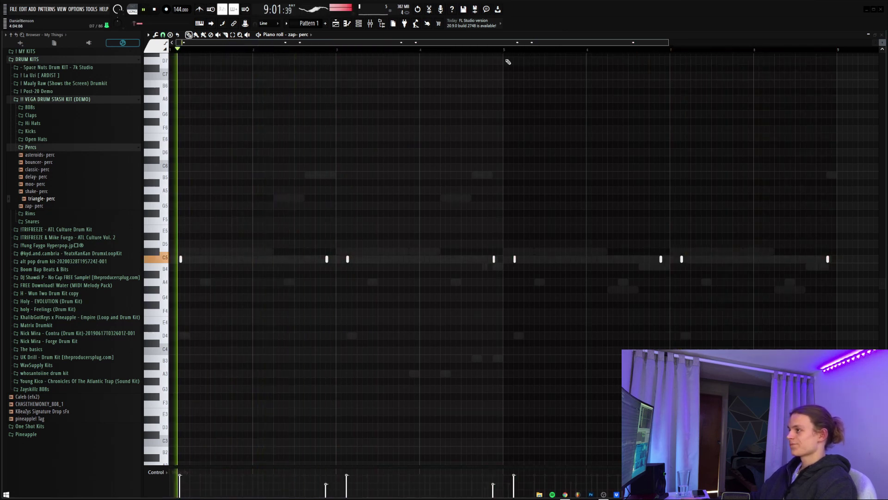
Place C5 triangle perc hits on beat 4 of bars 1 and 3, repeat them in bars 5 to 8, and show the channel rack
{"action": "left_click", "coordinate": [359, 23]}
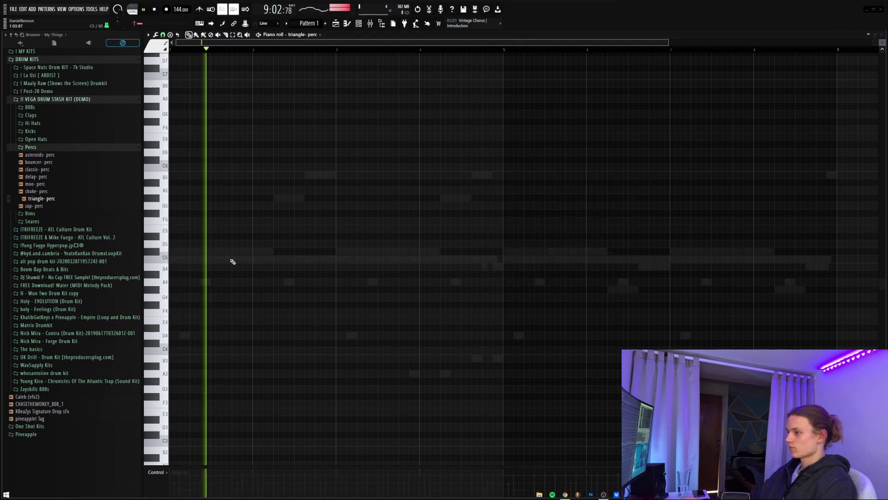
{"action": "left_click", "coordinate": [233, 262]}
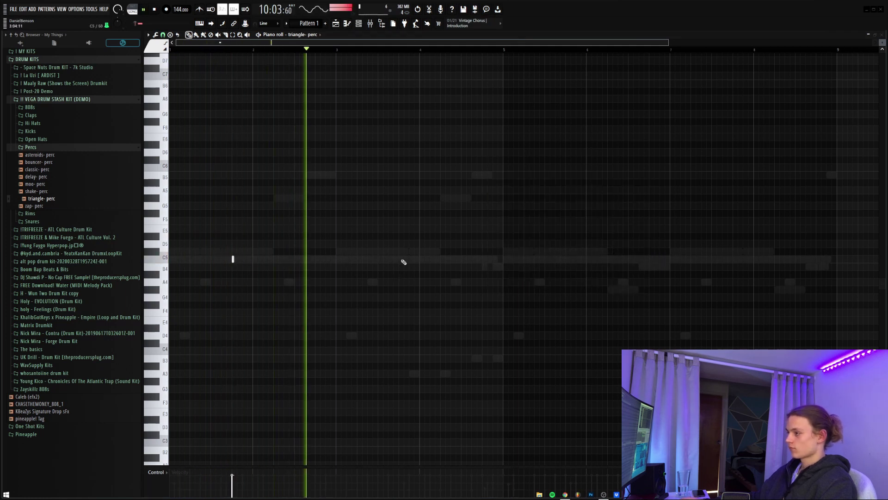
{"action": "left_click", "coordinate": [400, 260]}
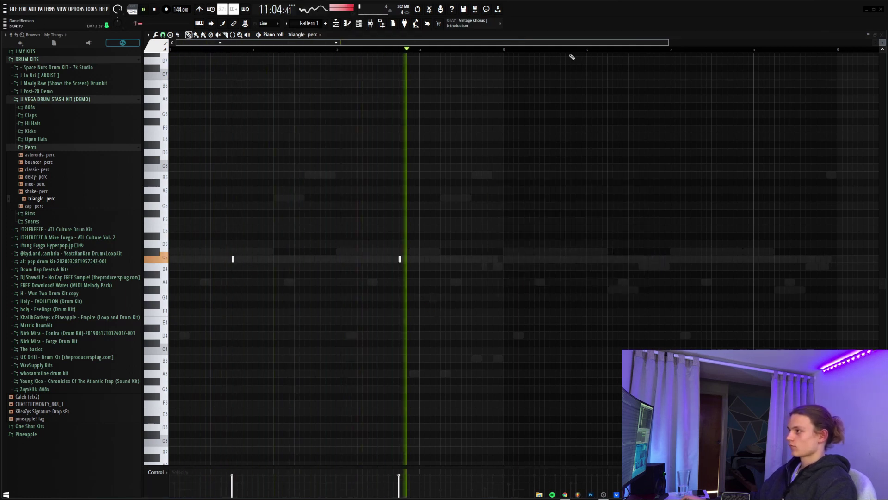
{"action": "key", "text": "ctrl+b"}
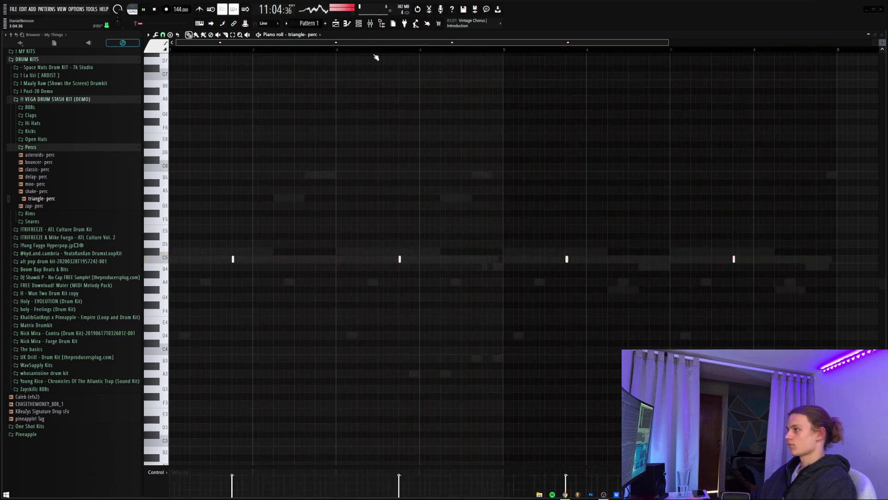
{"action": "left_click", "coordinate": [358, 24]}
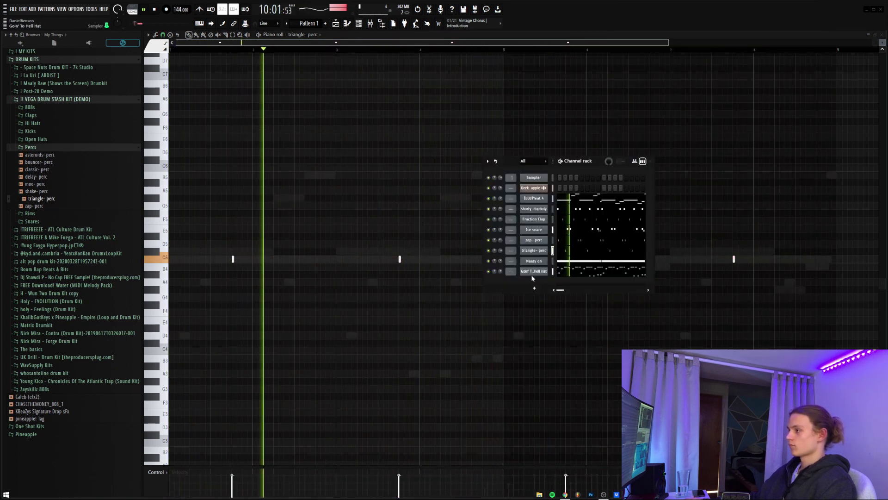